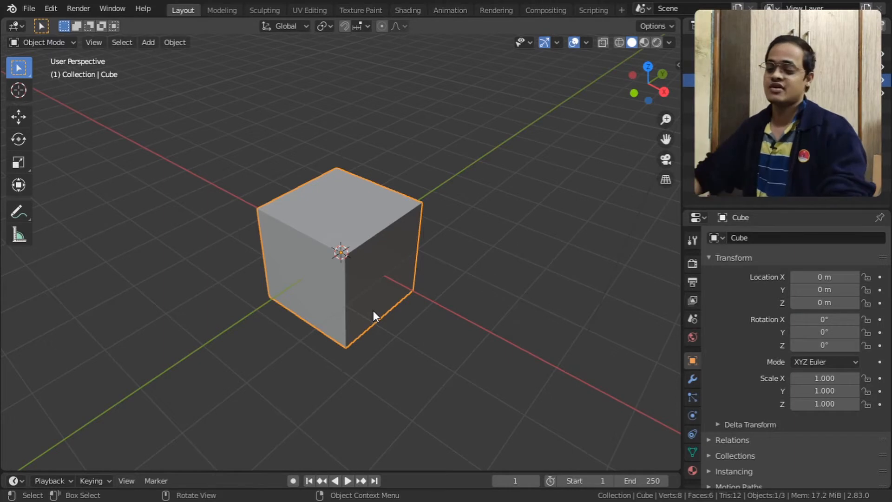
Switch the default cube to Edit Mode, toggling several times between Object Mode and Edit Mode.
left_click(47, 44)
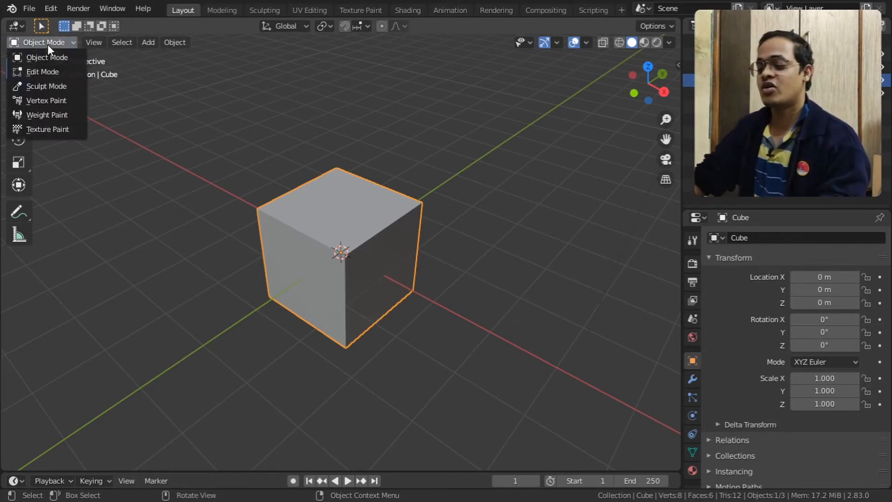
left_click(55, 69)
key("Tab")
key("Tab")
key("Tab")
key("Tab")
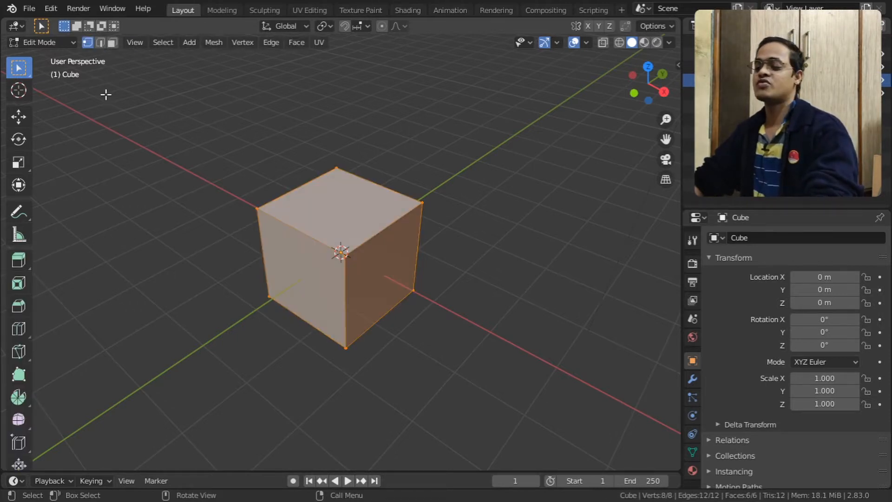
key("Tab")
key("Tab")
key("Tab")
key("Tab")
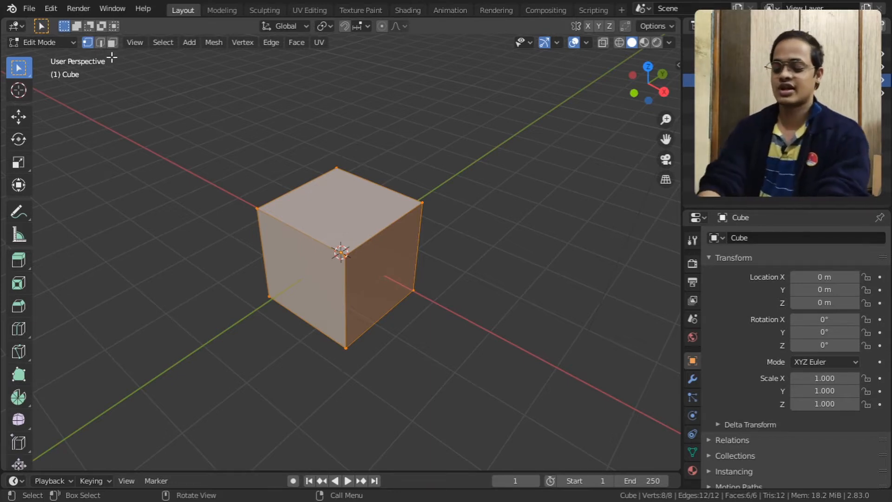
Cycle through the vertex, edge and face selection modes, finishing in face selection.
key("2")
key("3")
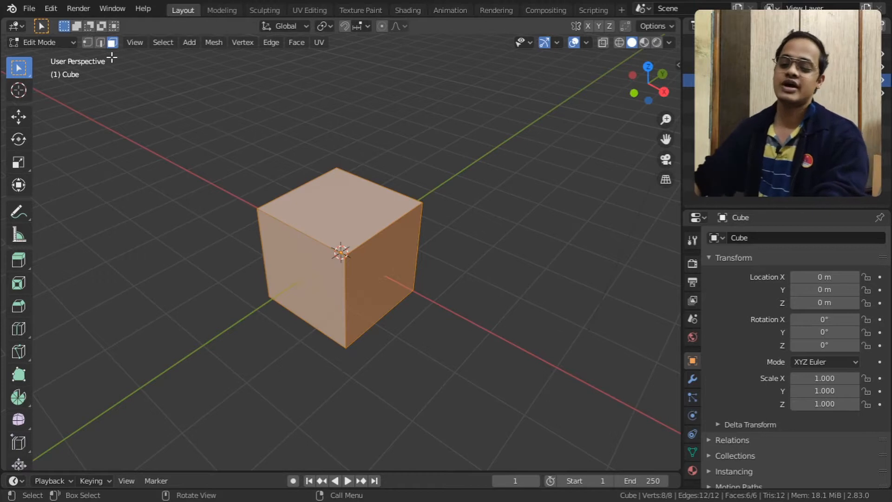
left_click(91, 42)
left_click(101, 43)
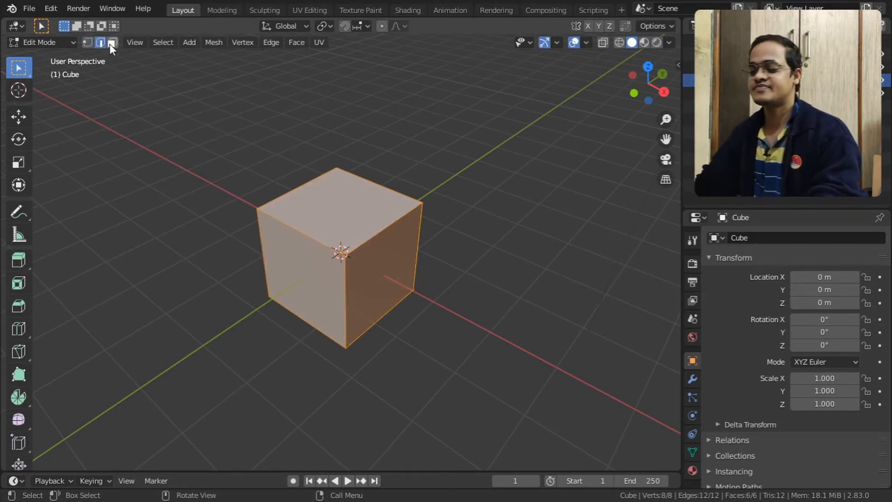
left_click(111, 44)
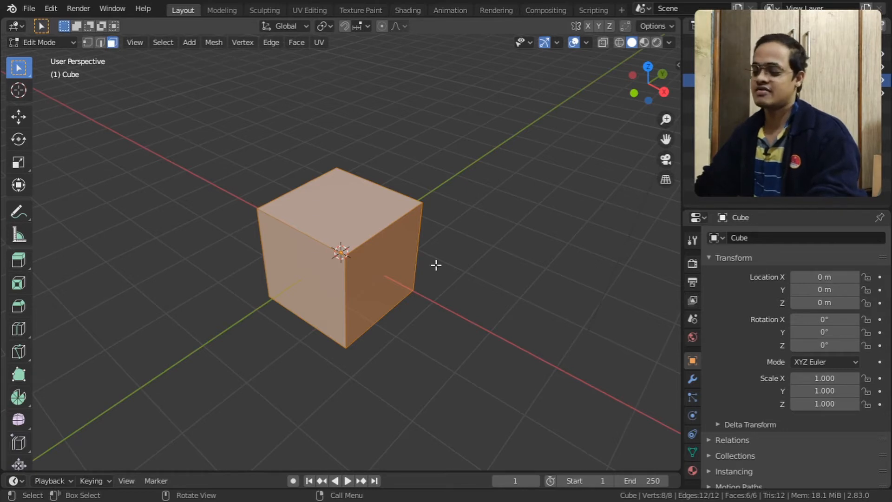
Inset the cube's top face with the Inset Faces tool, leaving a smaller square centred inside it.
left_click(376, 213)
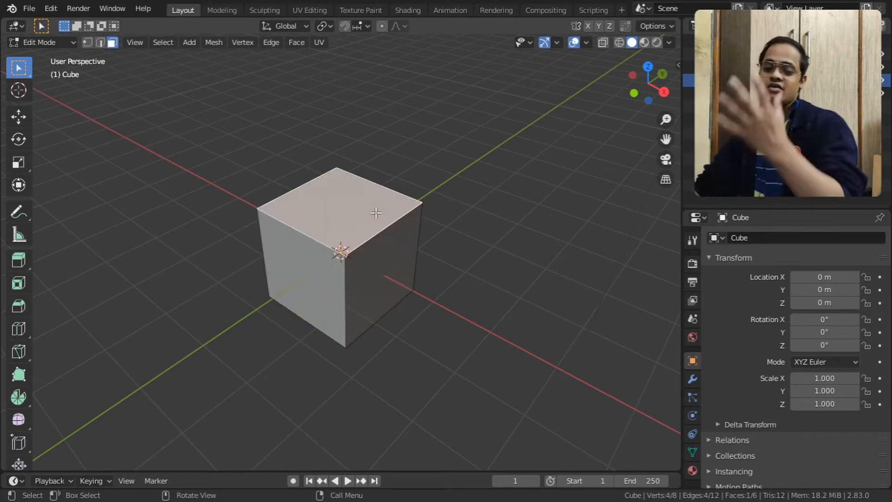
left_click(19, 286)
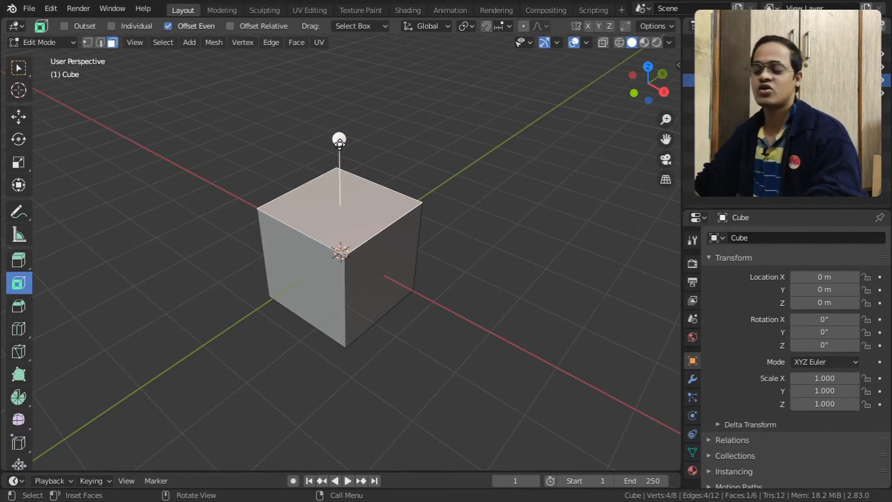
left_click_drag(339, 141, 344, 172)
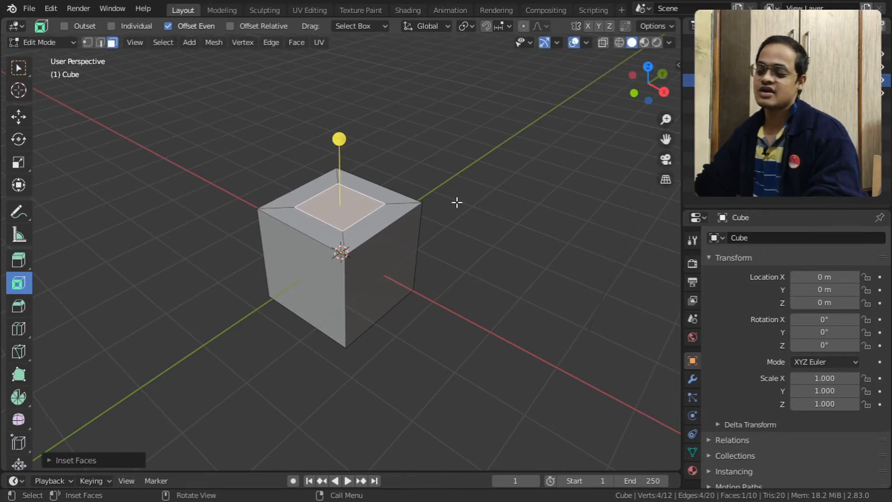
Inset the inner top face again with a thickness of about 0.298 and a depth of about 1.005, raising it into a tapered block.
middle_click_drag(361, 277, 354, 180)
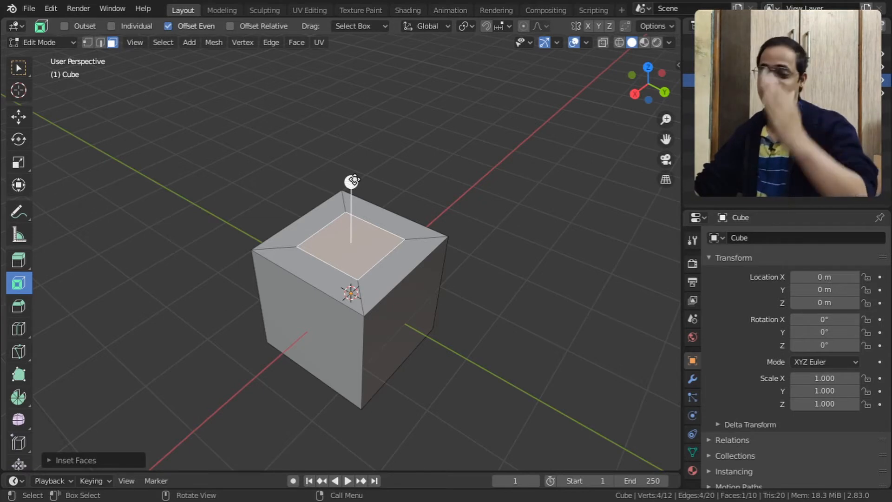
left_click_drag(353, 180, 245, 53)
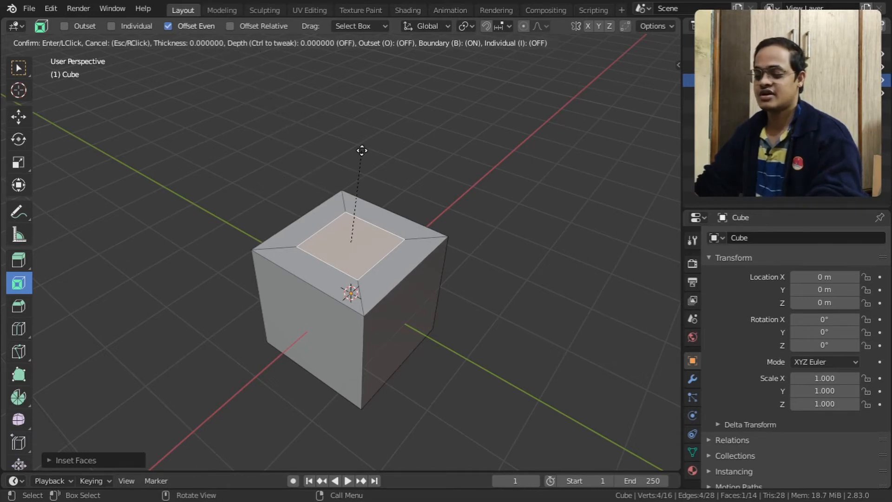
left_click_drag(362, 150, 354, 200)
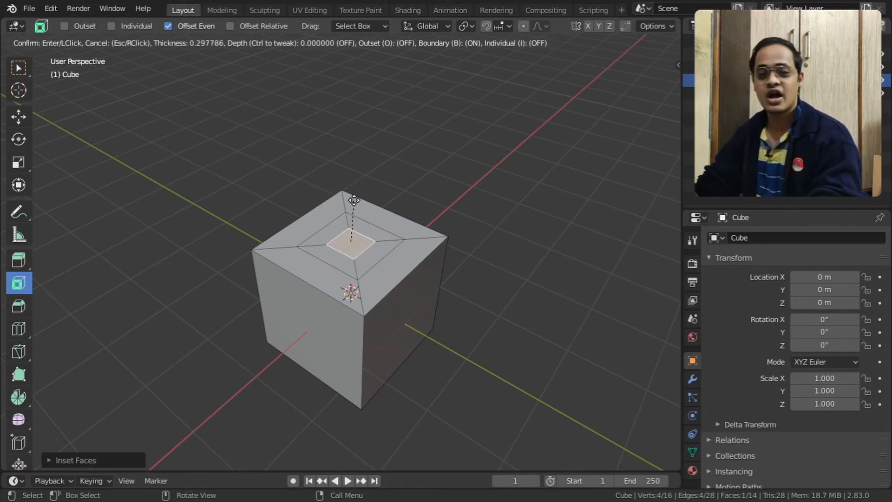
left_click_drag(354, 200, 356, 130, "ctrl")
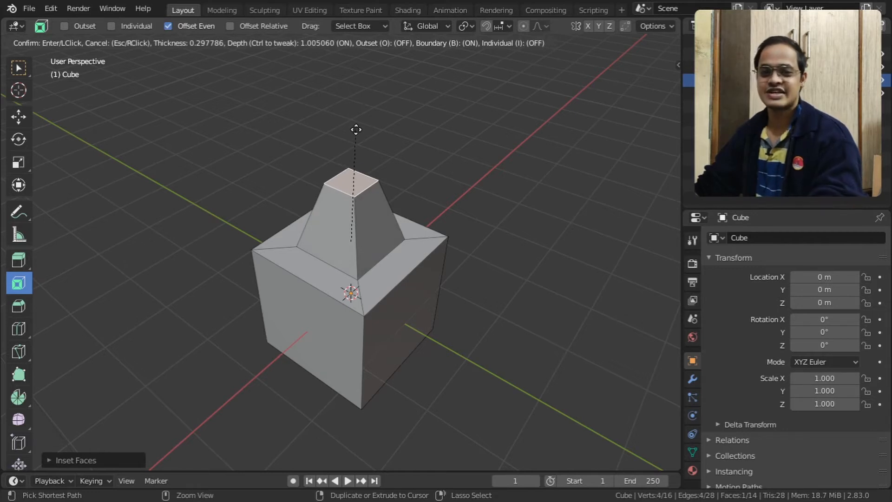
left_click(356, 129)
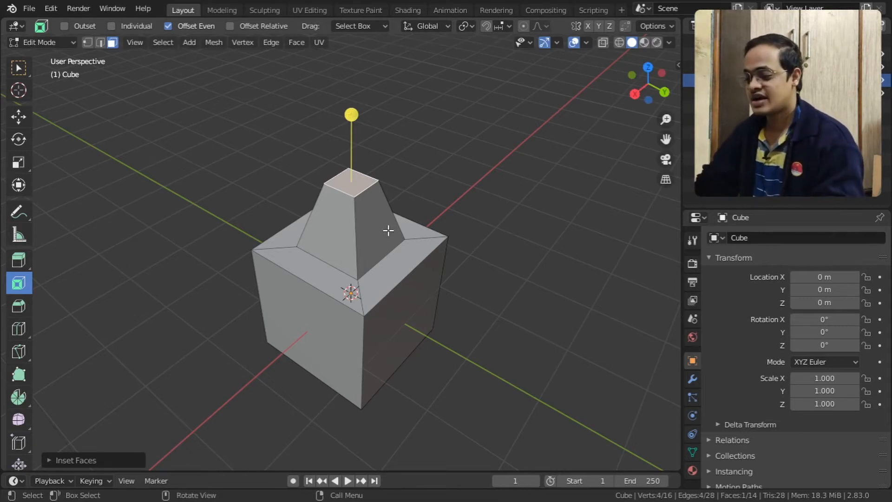
Inset the small face on top of the tapered block, trying the Outset option and finishing with it off.
left_click_drag(351, 115, 387, 56)
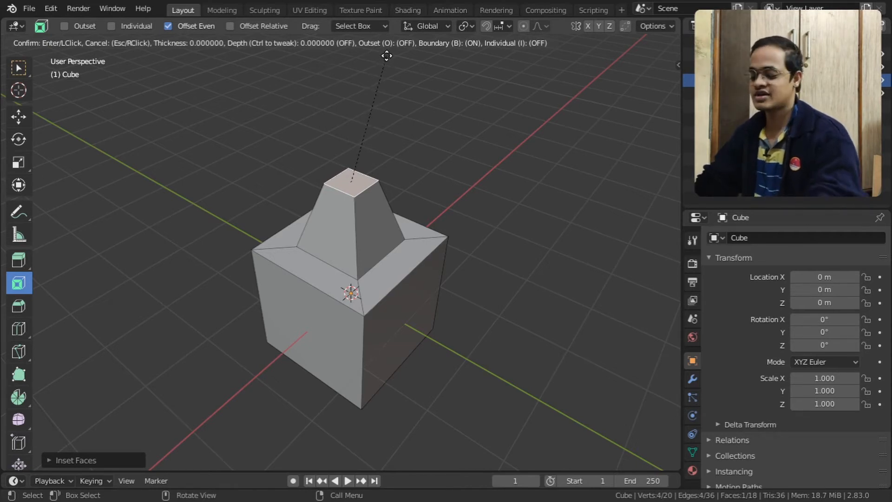
key("o")
left_click_drag(386, 56, 360, 178)
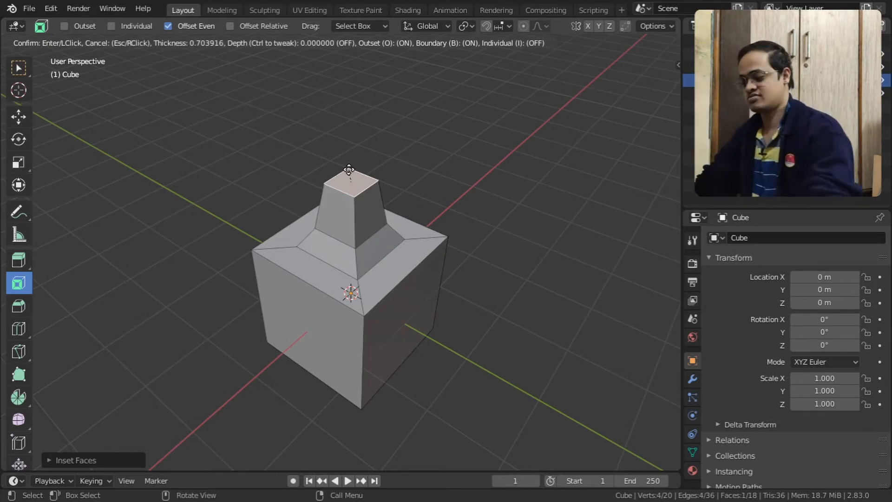
key("o")
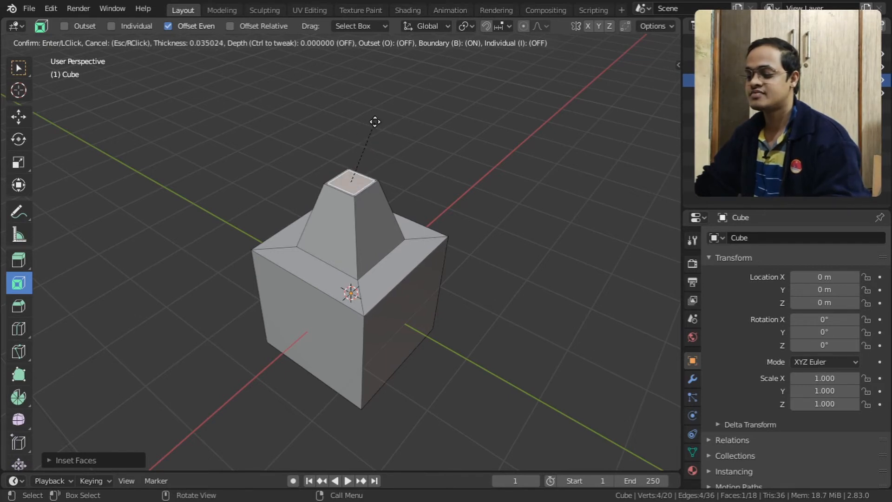
left_click(373, 127)
Delete the bottom face of the cube so that its underside is open.
middle_click_drag(470, 282, 382, 273)
left_click(352, 249)
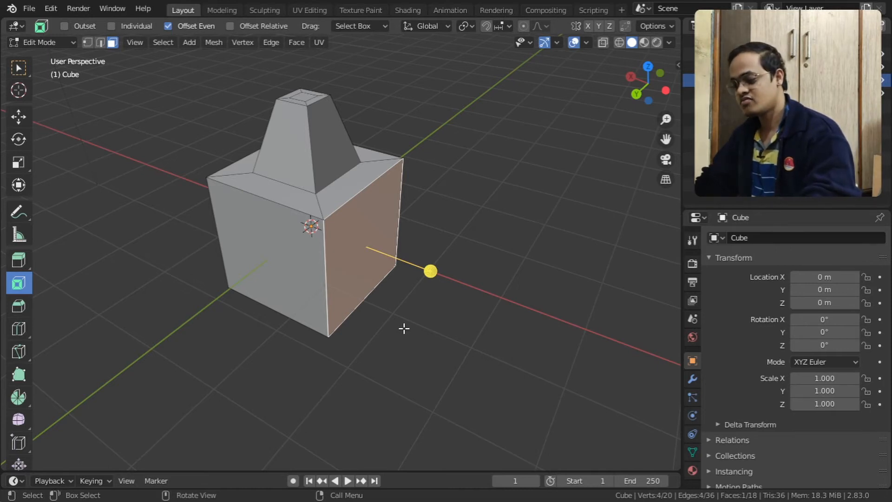
middle_click_drag(403, 329, 351, 302)
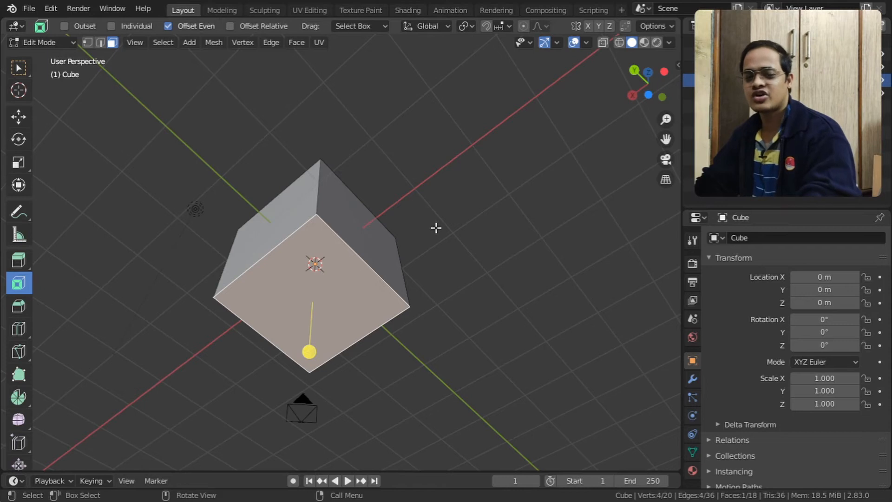
key("x")
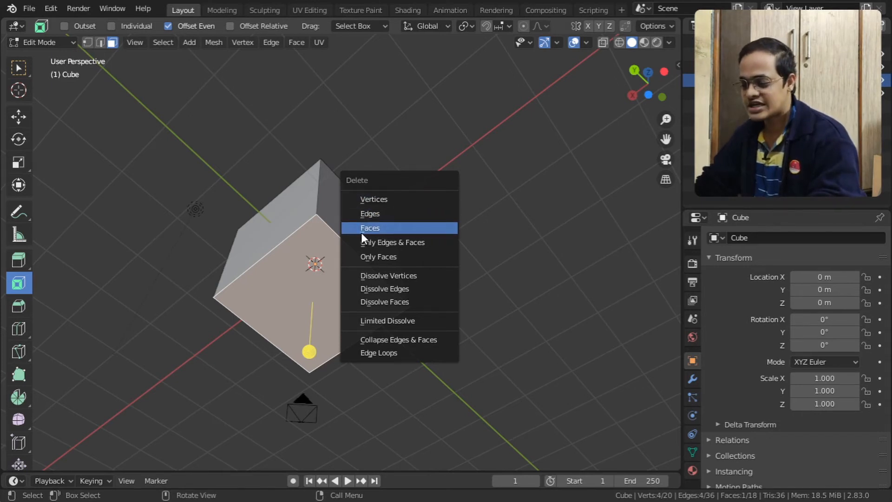
left_click(379, 228)
middle_click_drag(389, 314, 377, 364)
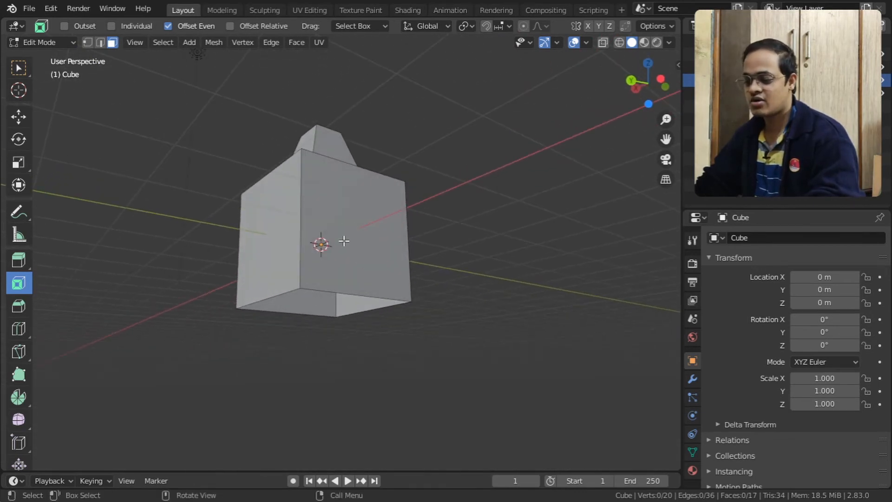
Inset the cube's side face facing positive X with Boundary off, so the inset reaches the open bottom edge.
middle_click_drag(369, 251, 376, 302)
left_click(355, 229)
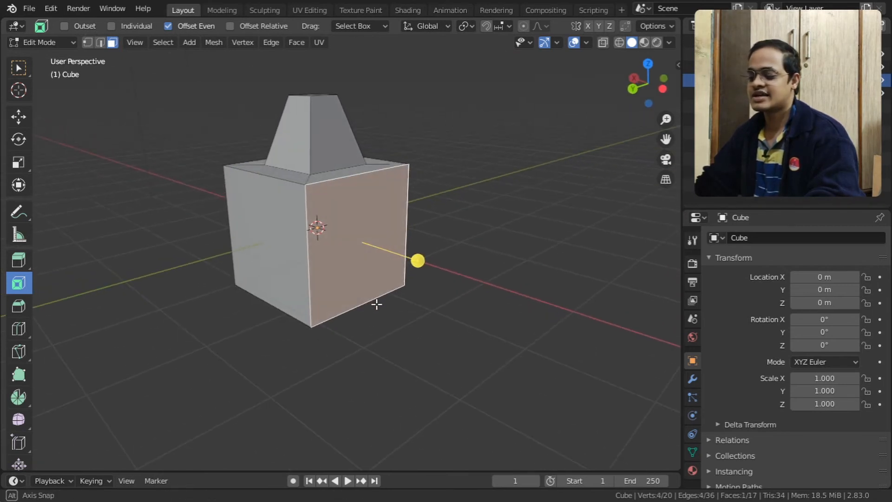
left_click_drag(417, 261, 382, 231)
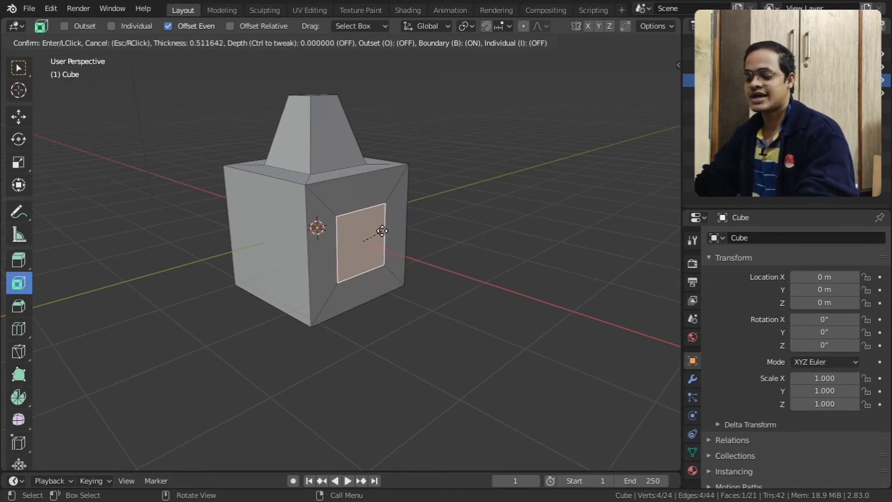
left_click_drag(382, 231, 395, 232)
key("b")
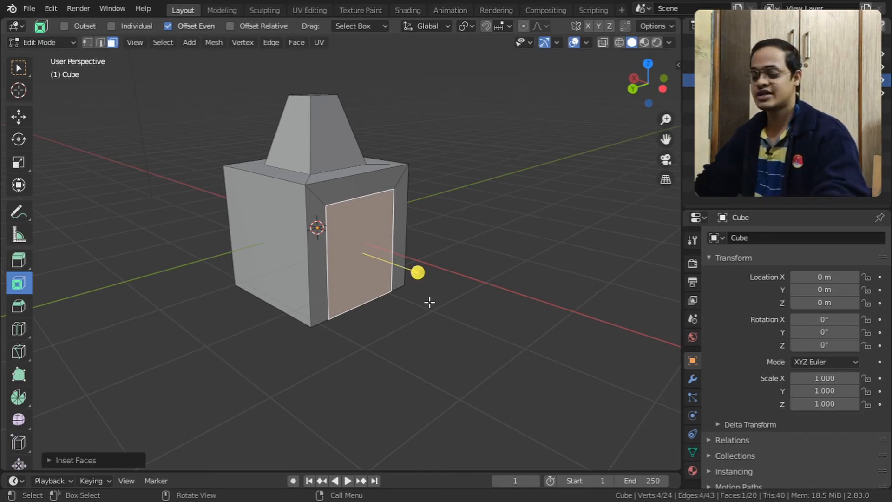
Extrude the inset side face inward to form a doorway-like recess in the cube.
key("e")
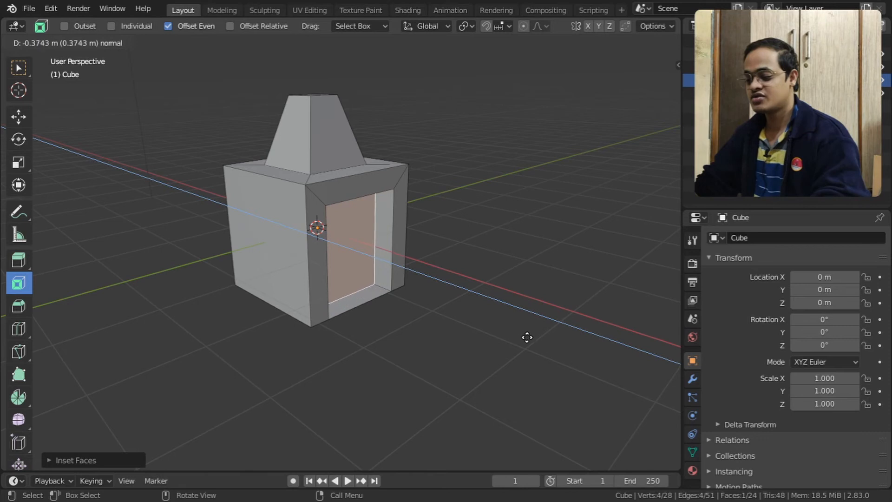
left_click(506, 336)
mouse_move(400, 362)
middle_mouse_down()
mouse_move(294, 358)
mouse_move(335, 368)
mouse_move(433, 369)
mouse_move(401, 371)
mouse_move(396, 346)
middle_mouse_up()
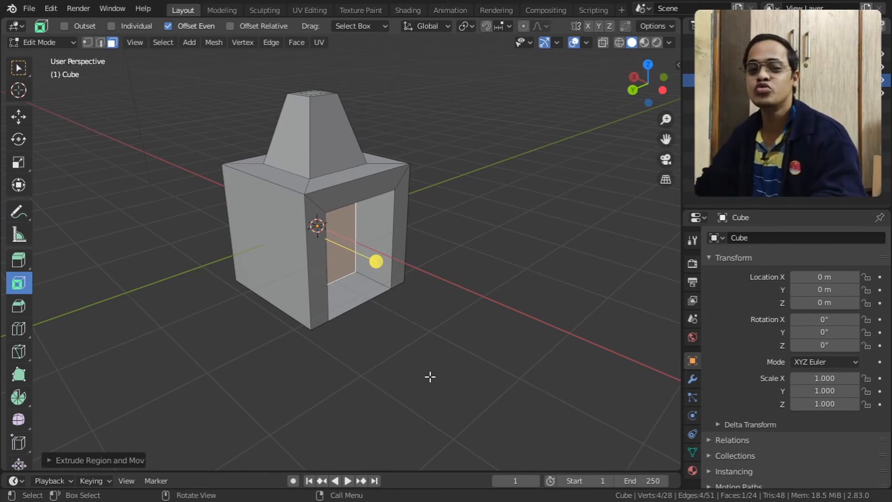
mouse_move(462, 340)
middle_mouse_down()
mouse_move(410, 332)
mouse_move(450, 330)
middle_mouse_up()
middle_click_drag(273, 290, 296, 303)
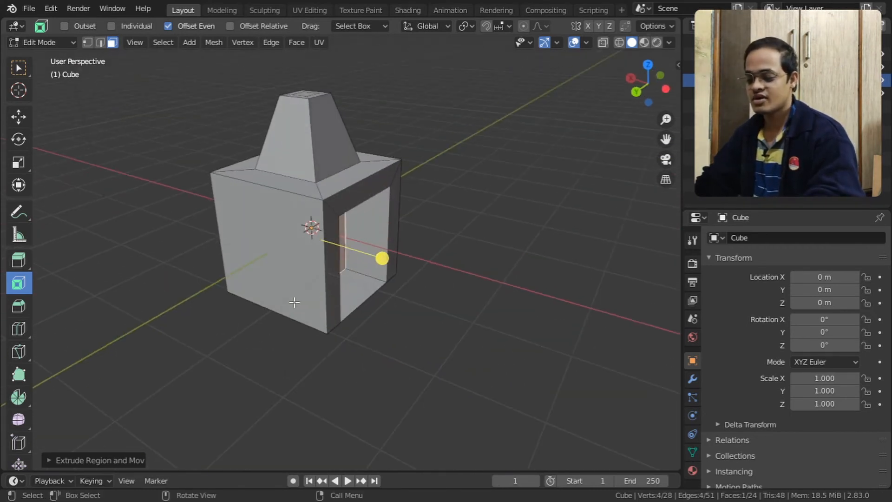
Start a new General file without saving the current model.
left_click(29, 9)
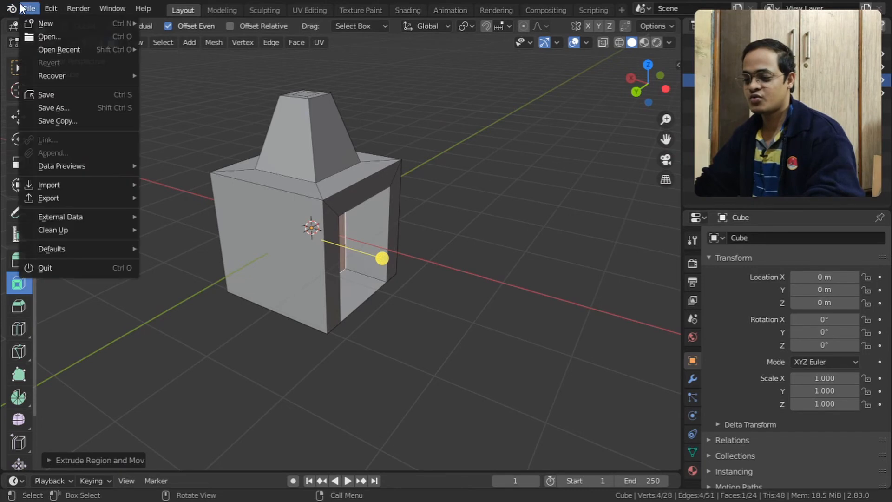
mouse_move(55, 23)
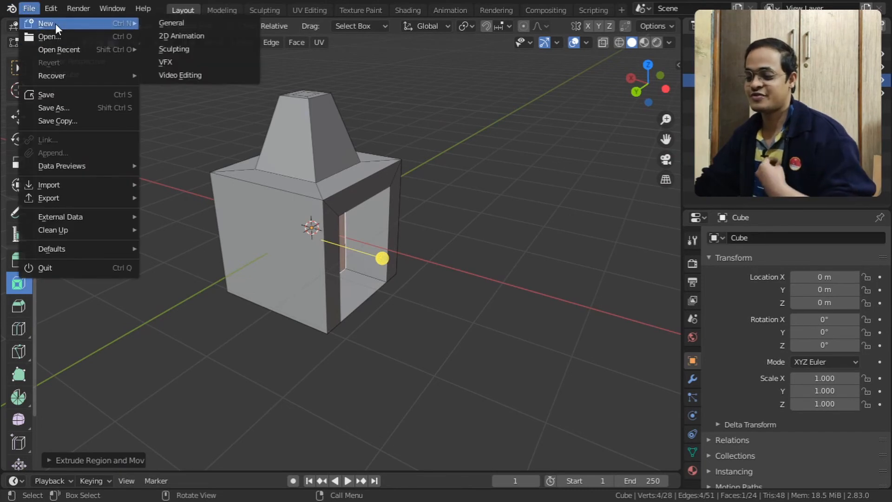
left_click(182, 20)
left_click(486, 272)
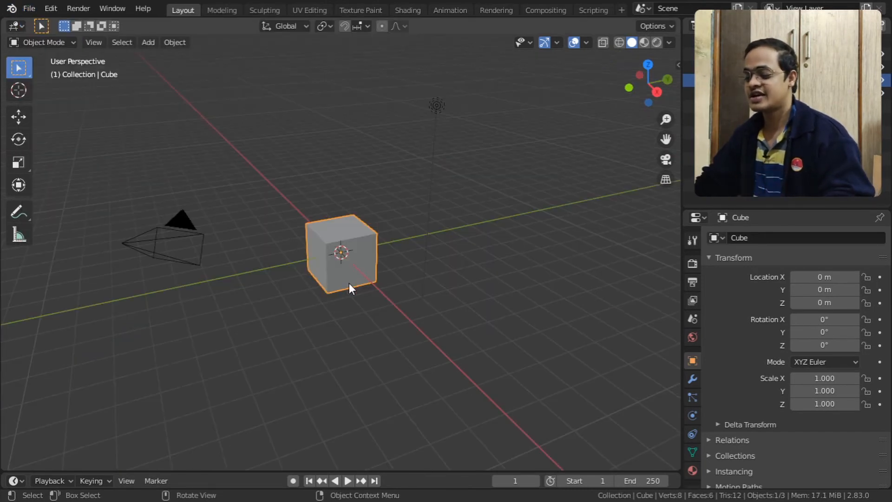
Scale the new default cube to about 4.693 in X and Y with Z locked, making a wide flat slab.
scroll(344, 267, "up", 3)
middle_click_drag(365, 241, 375, 270)
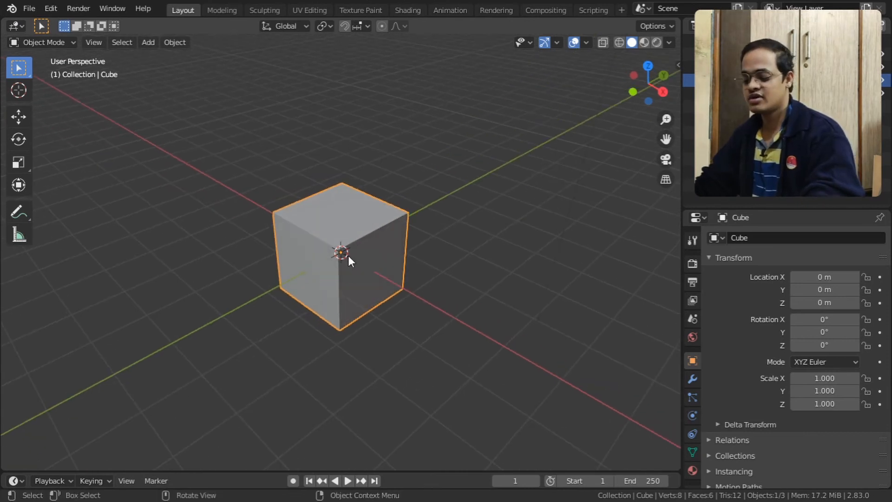
key("s")
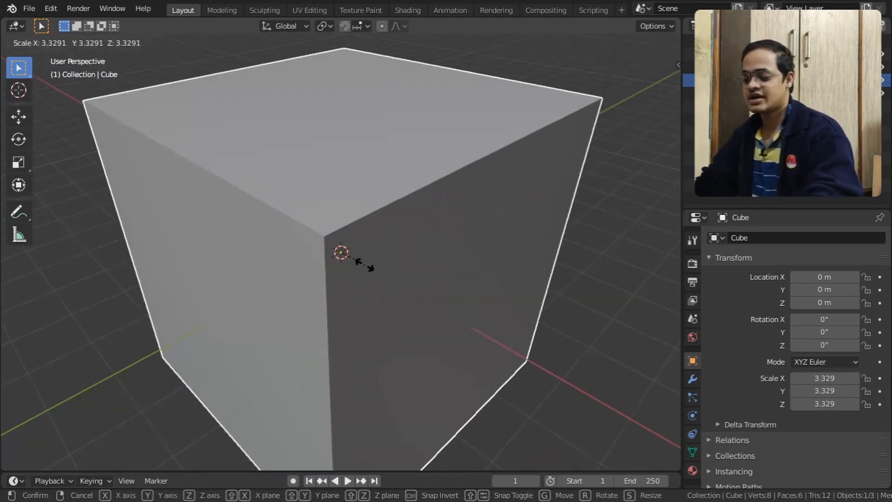
key("shift+z")
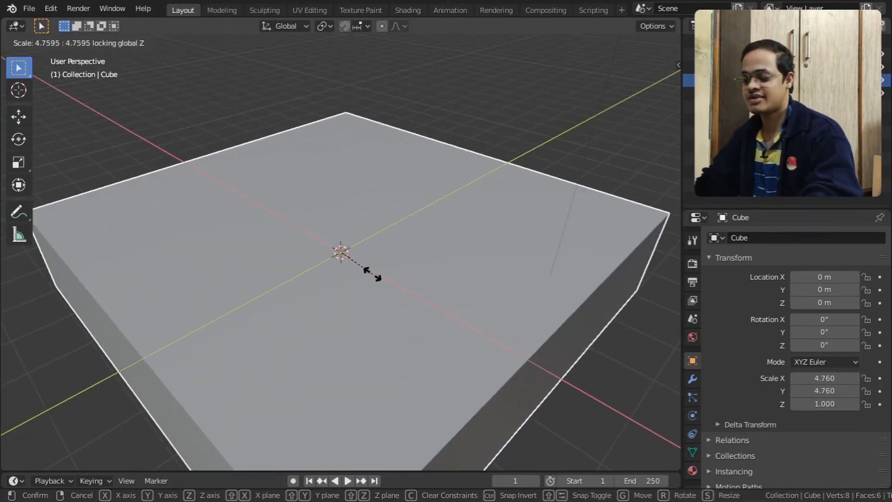
left_click(371, 274)
scroll(377, 275, "down", 3)
middle_click_drag(366, 270, 398, 275)
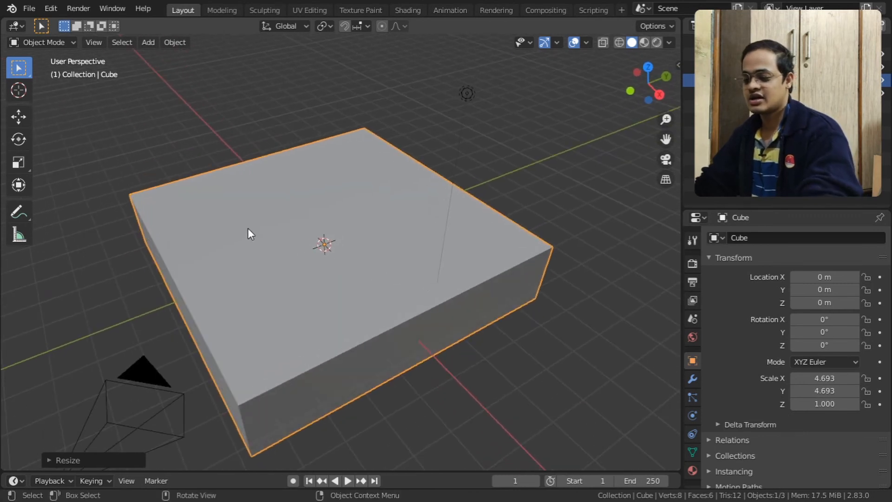
Enter Edit Mode with face selection and select the slab's top face.
left_click(42, 43)
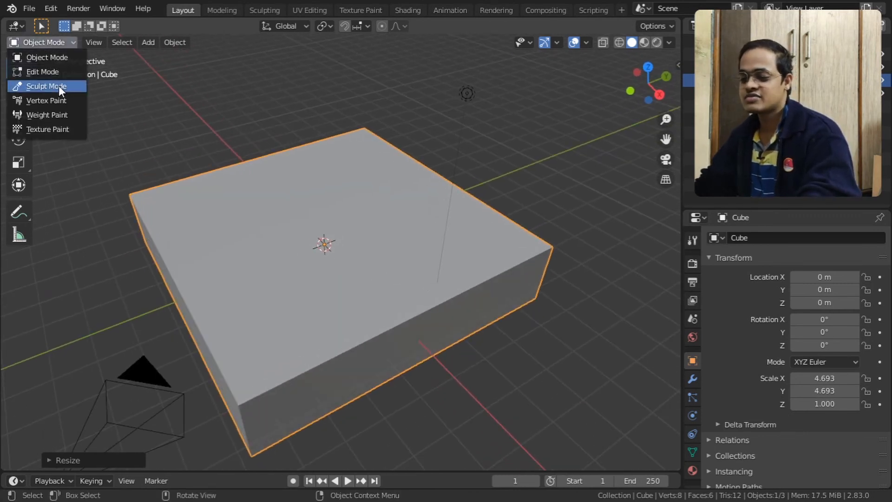
left_click(60, 72)
key("Tab")
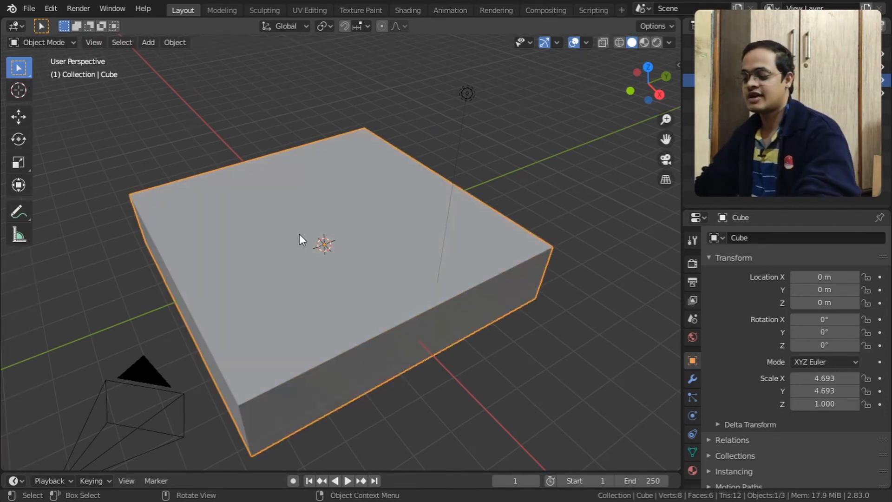
key("Tab")
key("3")
left_click(292, 260)
middle_click_drag(293, 260, 378, 252)
scroll(327, 288, "down", 3)
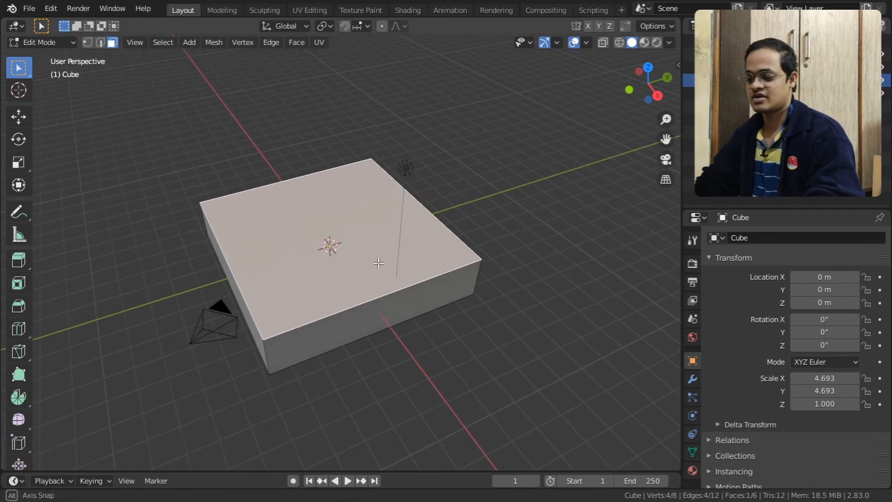
Inset the slab's top face by about 0.283 and extrude the inner face upward to form a second tier.
key("i")
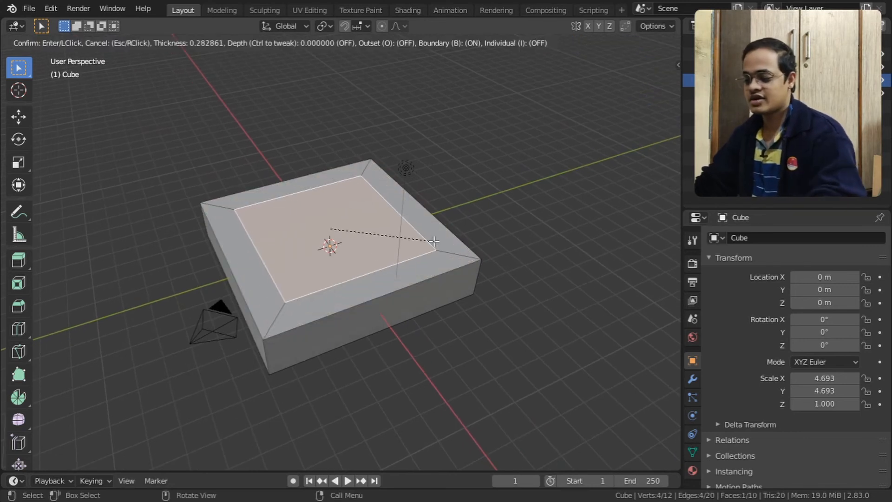
left_click(434, 241)
key("e")
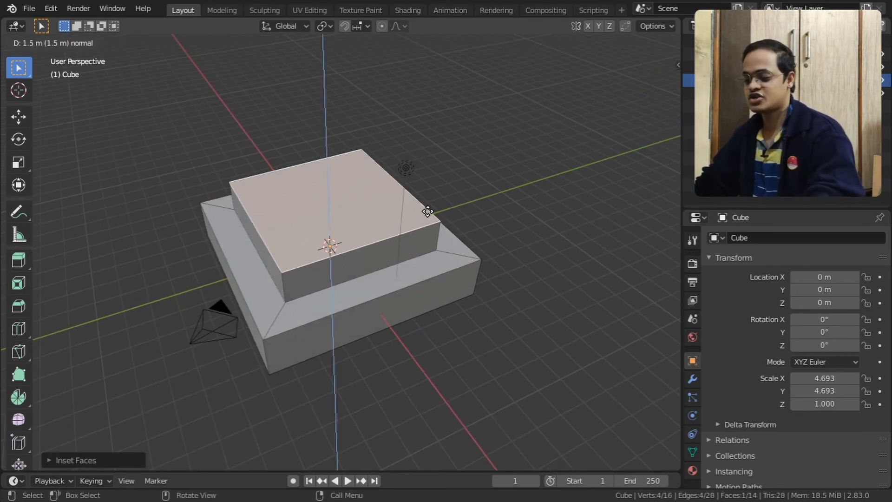
left_click(428, 204)
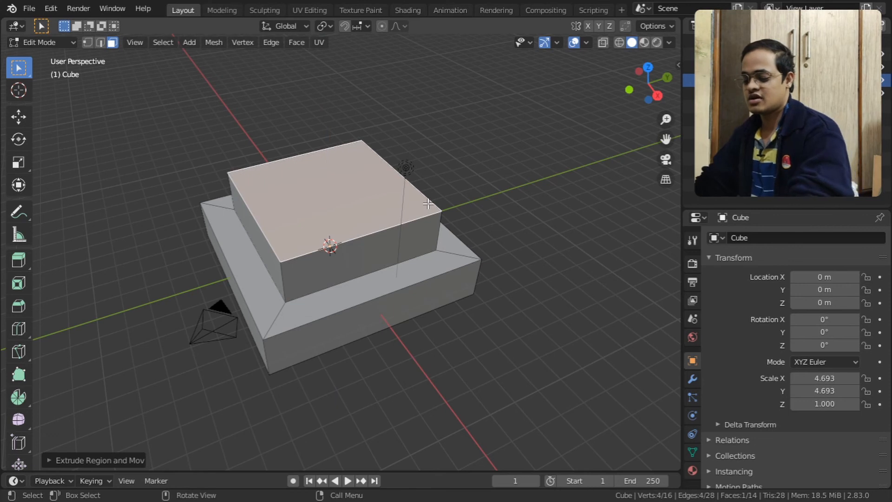
Inset the second tier's top face by about 0.208 and extrude it up about 1.5 m as a third tier.
key("i")
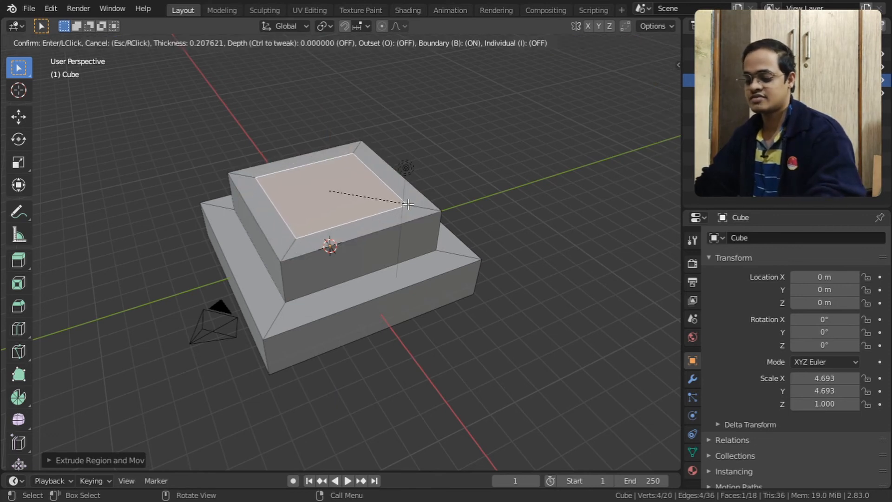
left_click(408, 204)
key("e")
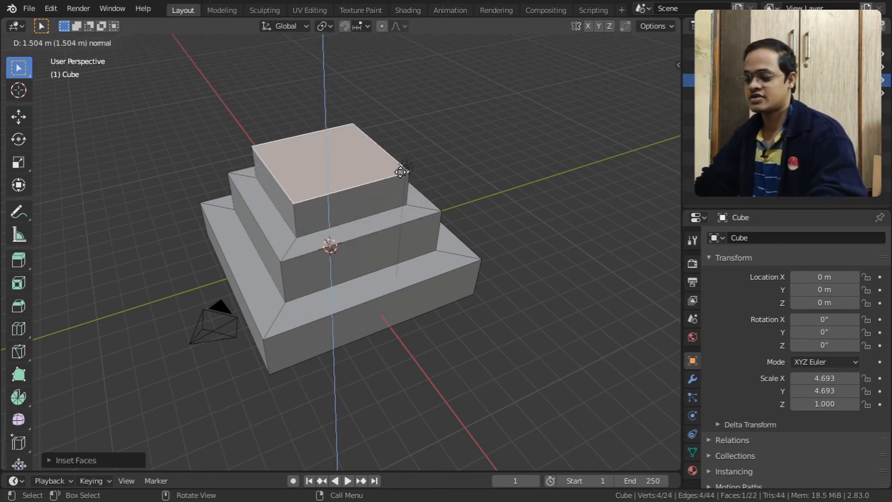
left_click(401, 172)
Inset the third tier's top face slightly and extrude it upward into a taller fourth block.
middle_click_drag(379, 195, 377, 246)
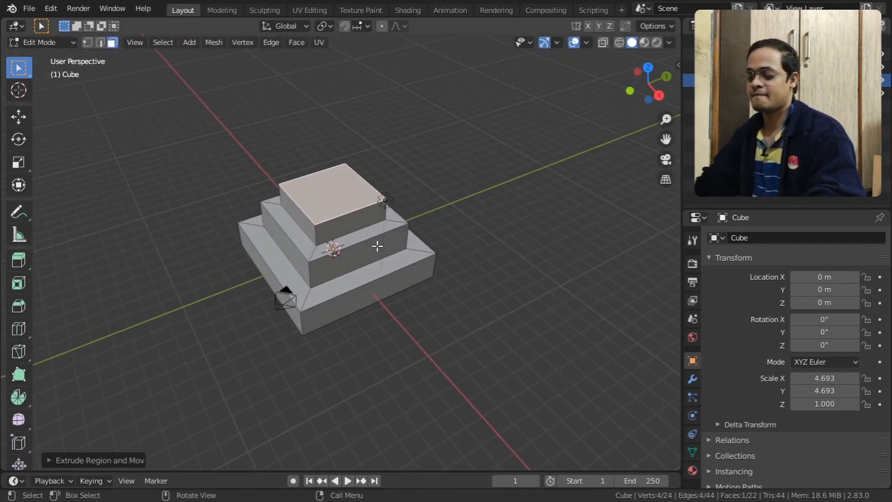
key("i")
left_click(441, 202)
key("e")
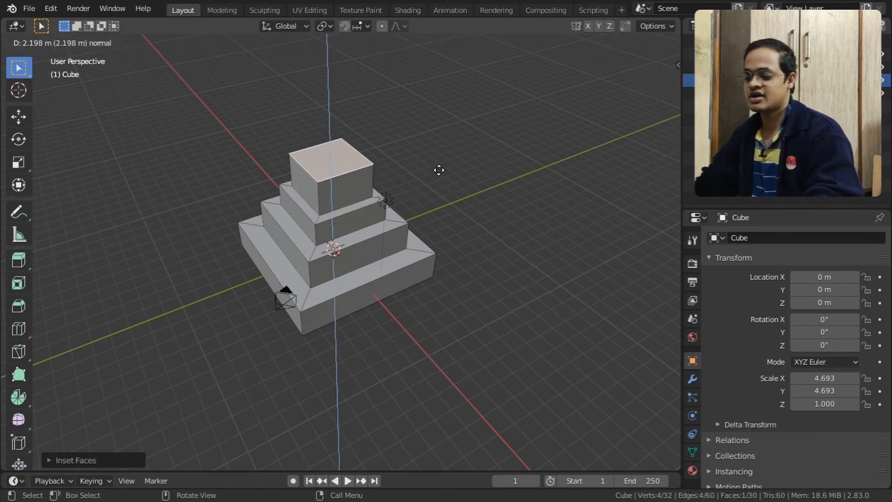
left_click(436, 156)
Inset the fourth block's top face and extrude it far upward to form the tall main shaft of the tower.
middle_click_drag(451, 234, 454, 297)
key("i")
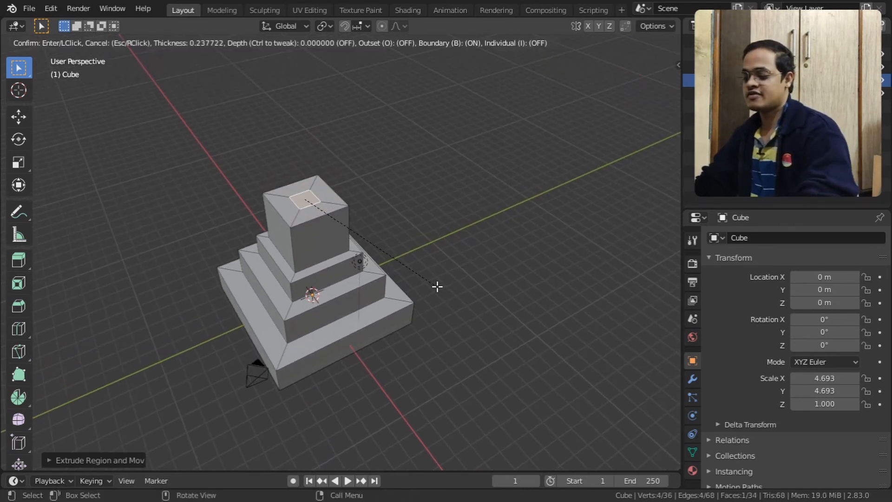
left_click(446, 289)
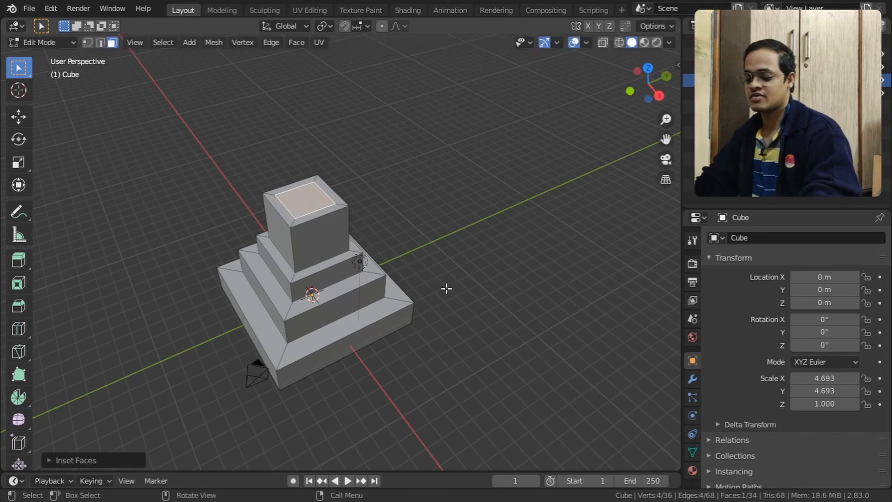
key("e")
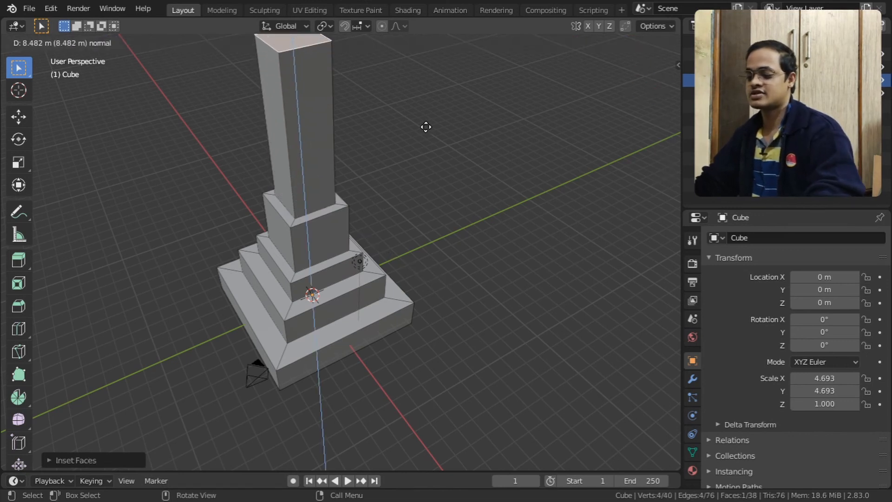
left_click(425, 93)
Extrude the shaft's top face up about 0.59 m as a thin band, and inset the band's top face.
middle_click_drag(419, 100, 312, 132)
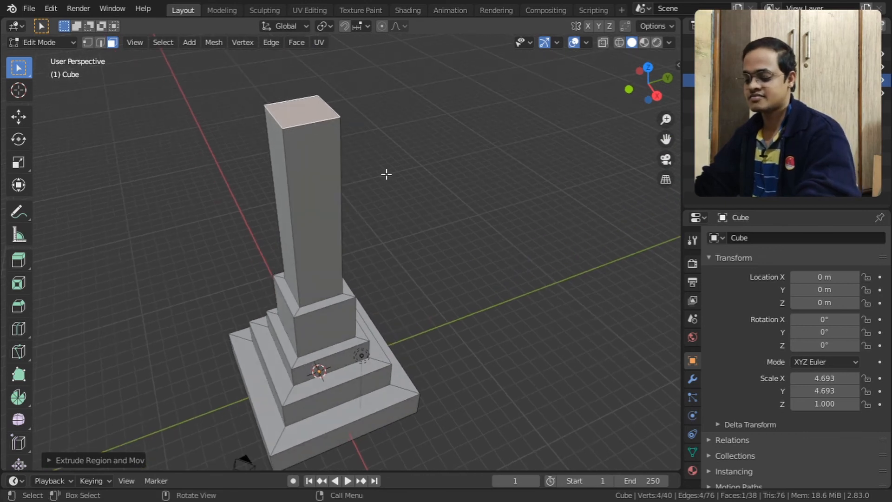
key("e")
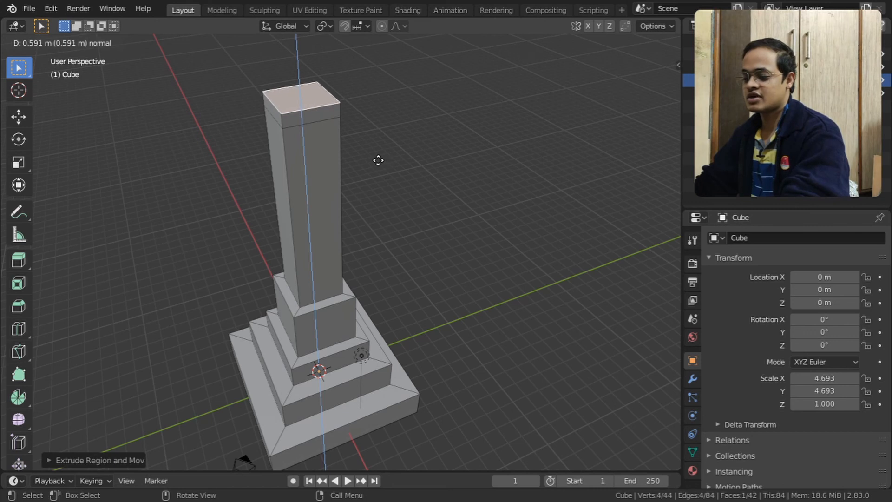
left_click(379, 161)
key("i")
left_click(394, 164)
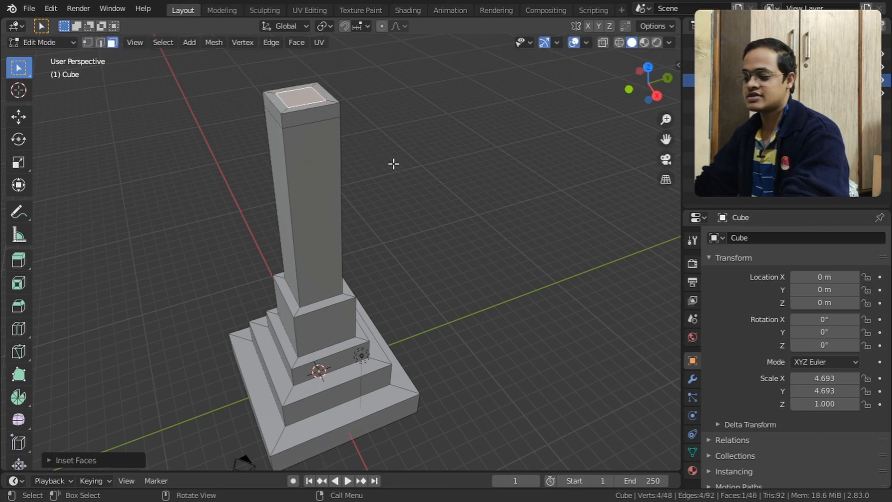
Inset the shaft's inner top face once more and extrude the small centre face upward into a narrow turret.
middle_click_drag(409, 176, 408, 209, "shift")
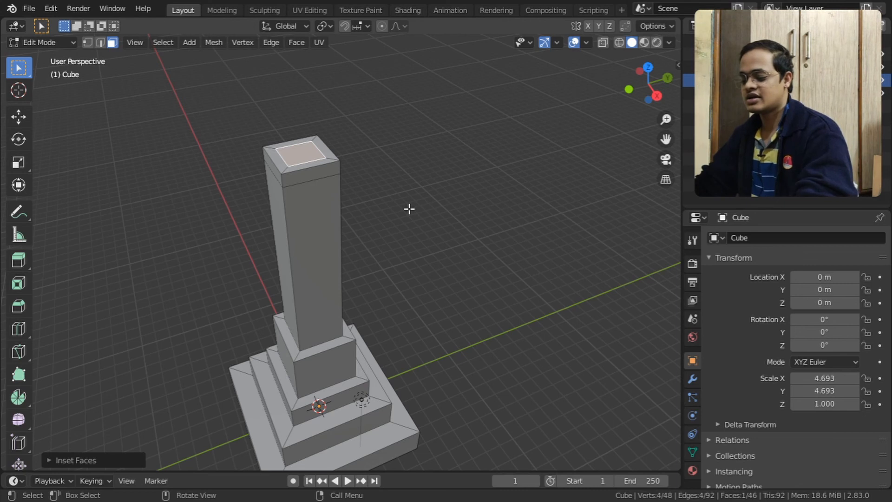
key("i")
left_click(400, 206)
key("e")
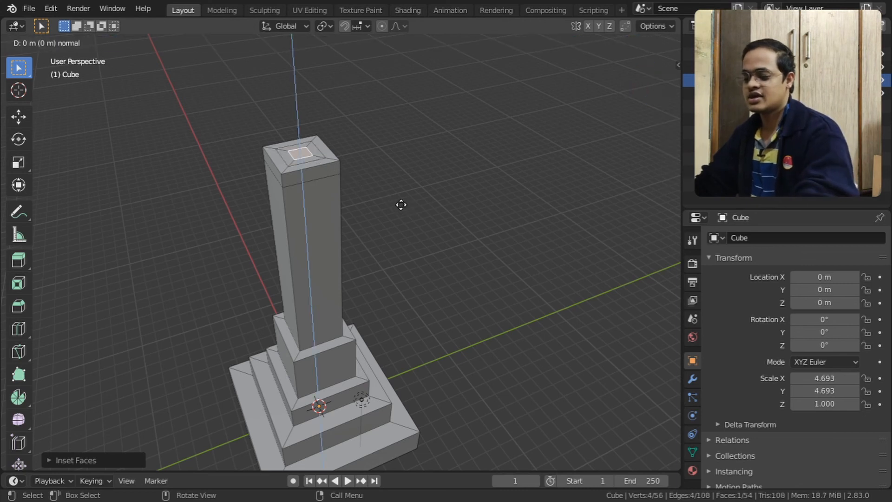
left_click(396, 137)
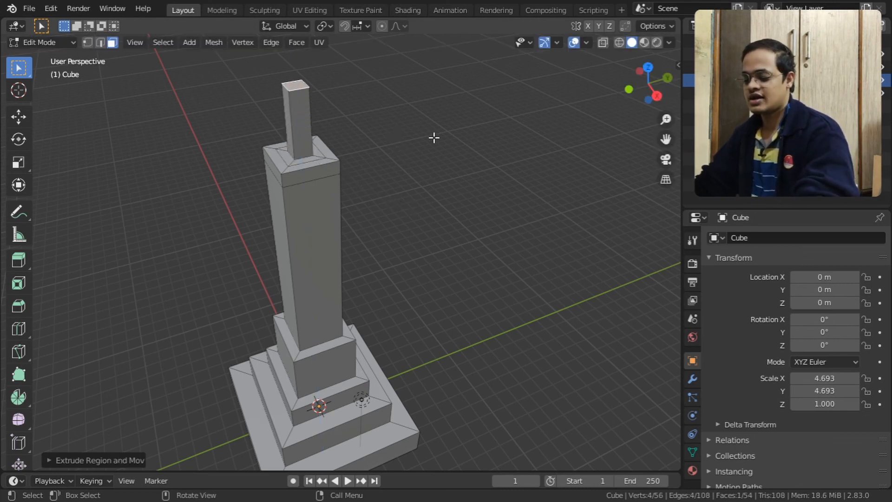
Inset the turret's top face, extrude it upward into a thin spire, and deselect everything.
key("i")
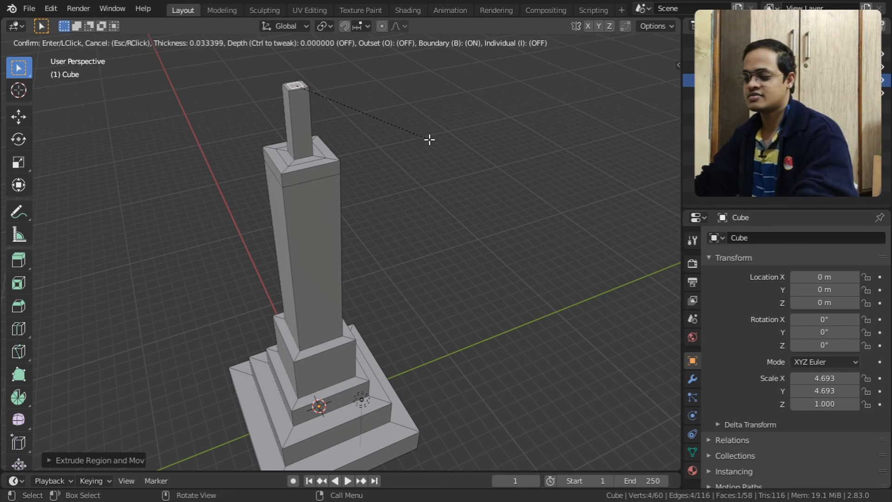
left_click(427, 140)
key("e")
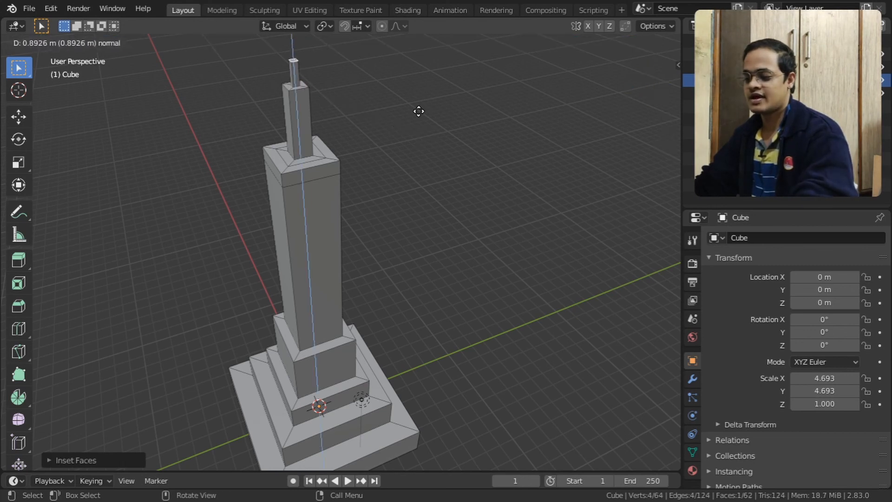
left_click(410, 69)
scroll(412, 165, "down", 4)
middle_click_drag(433, 277, 427, 232)
left_click(444, 264)
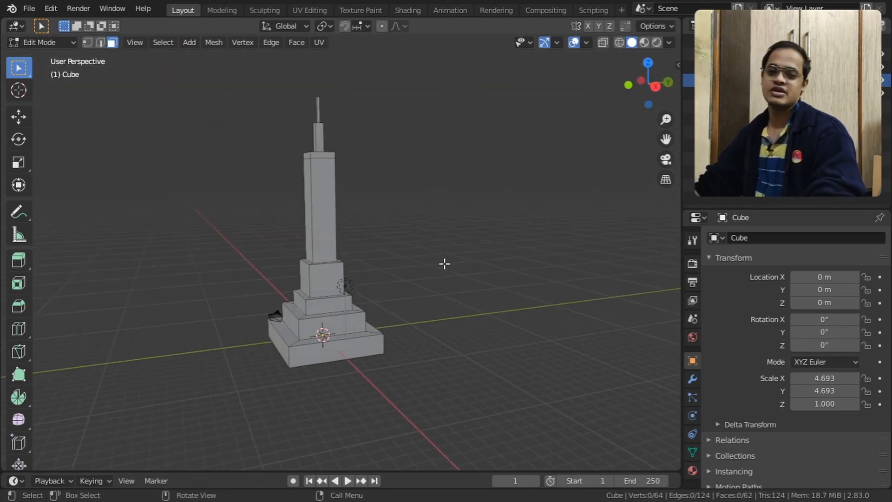